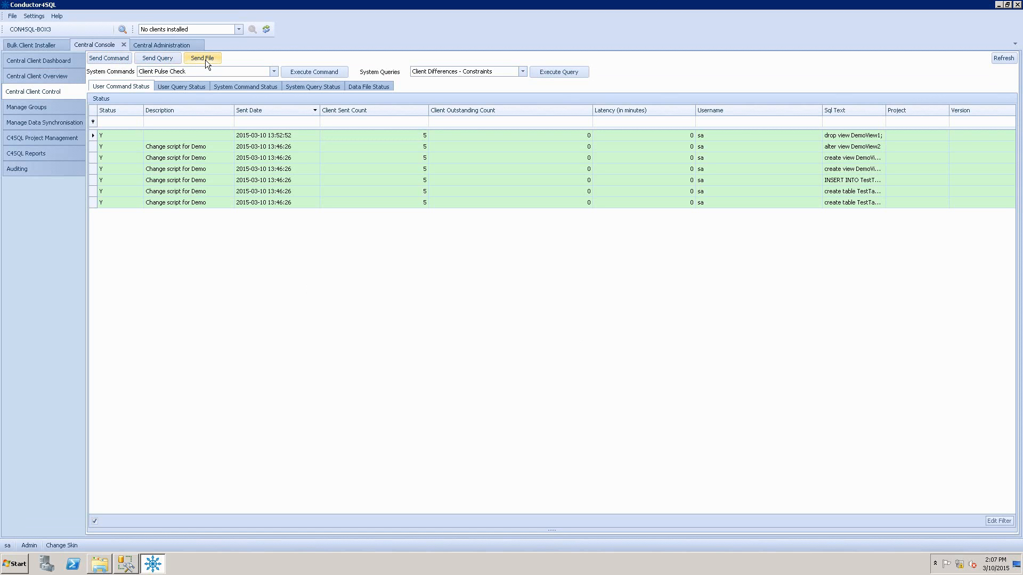
Close the open folder window and open the C4SQL Files folder on the \\con4sql-box1\C$ network share to check its contents.
{"action": "left_click", "coordinate": [100, 563]}
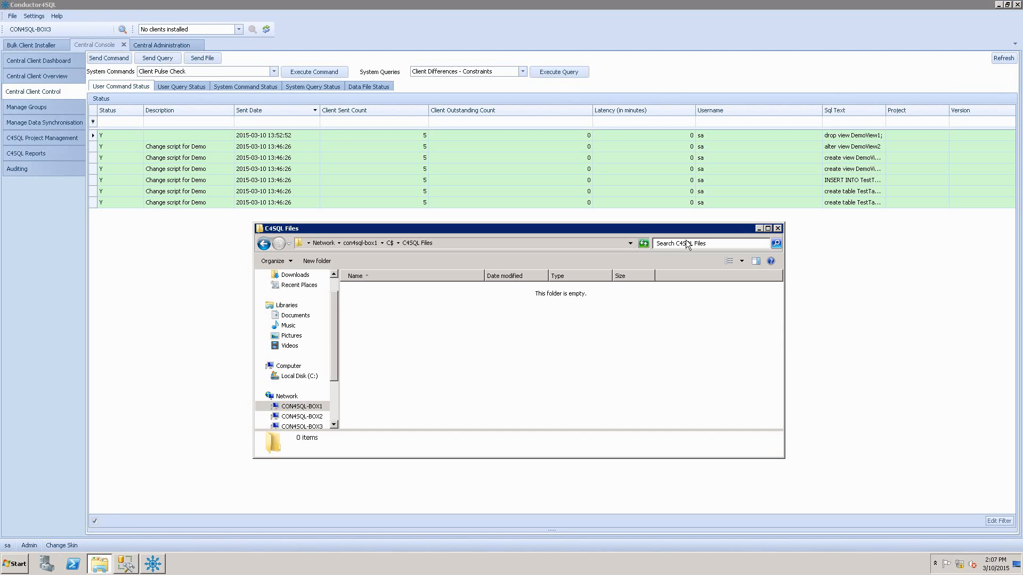
{"action": "left_click", "coordinate": [777, 228]}
{"action": "left_click", "coordinate": [17, 565]}
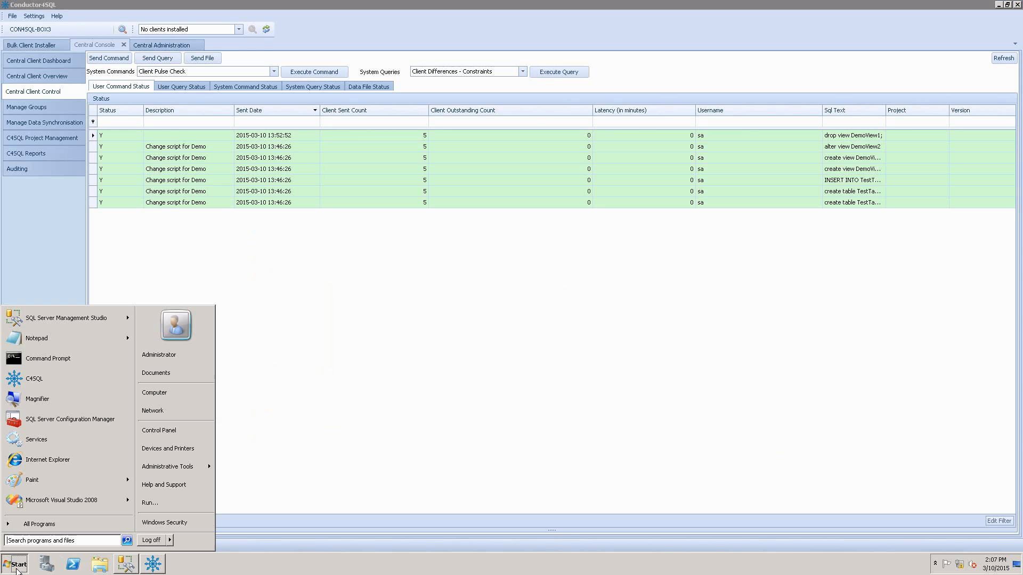
{"action": "type", "text": "\\\\"}
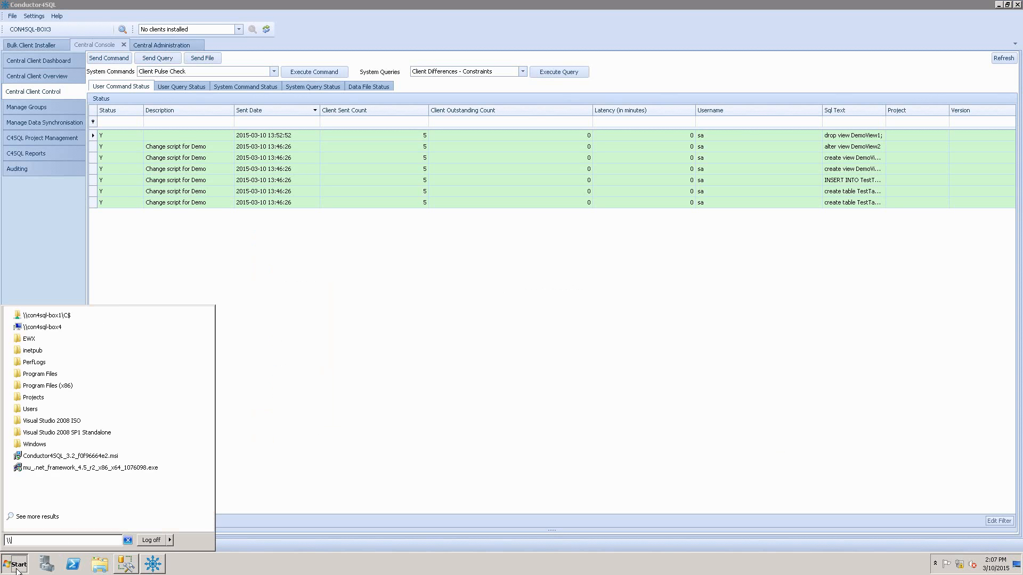
{"action": "key", "text": "Down"}
{"action": "key", "text": "Return"}
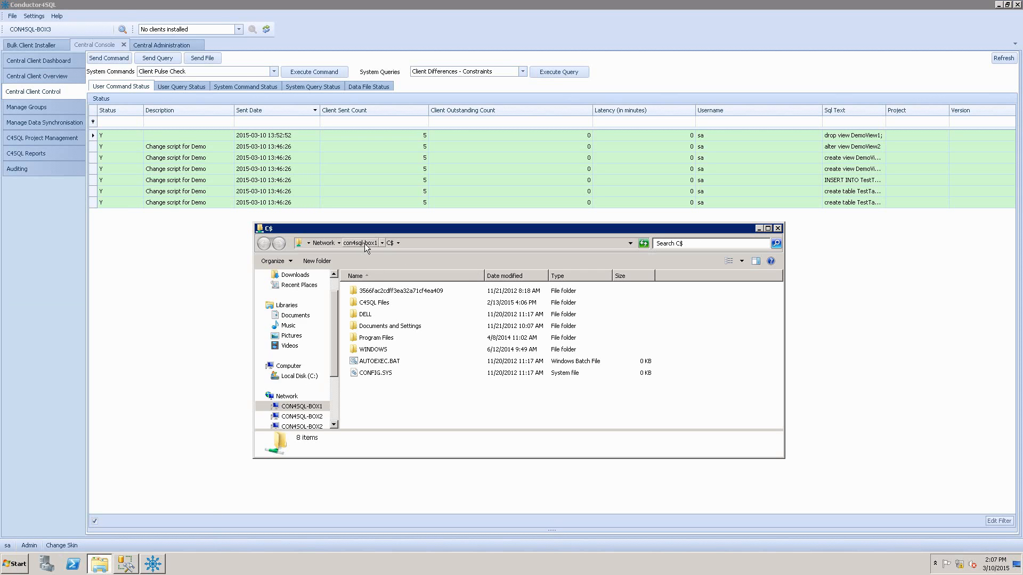
{"action": "left_click", "coordinate": [379, 302]}
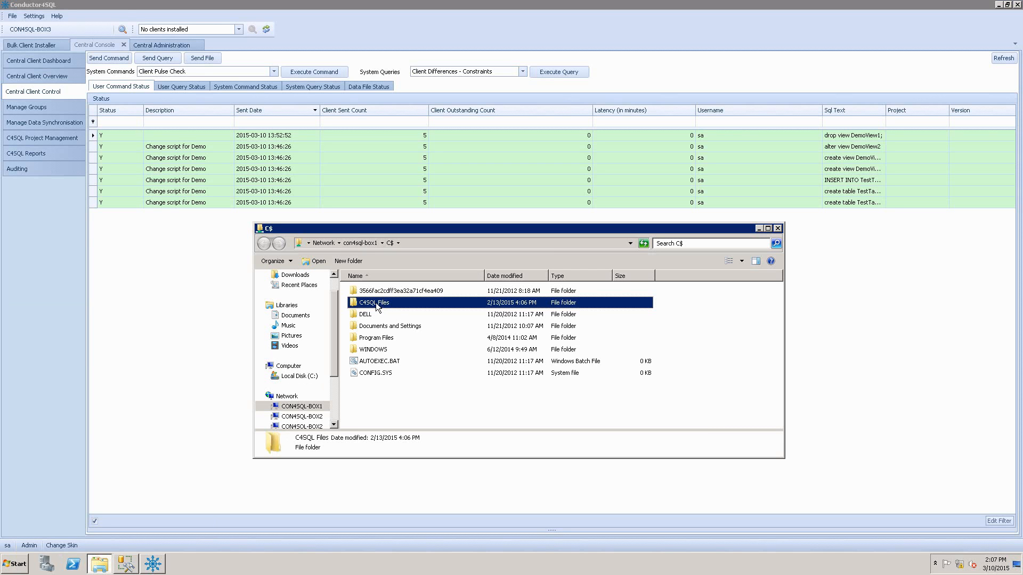
{"action": "double_click", "coordinate": [376, 303]}
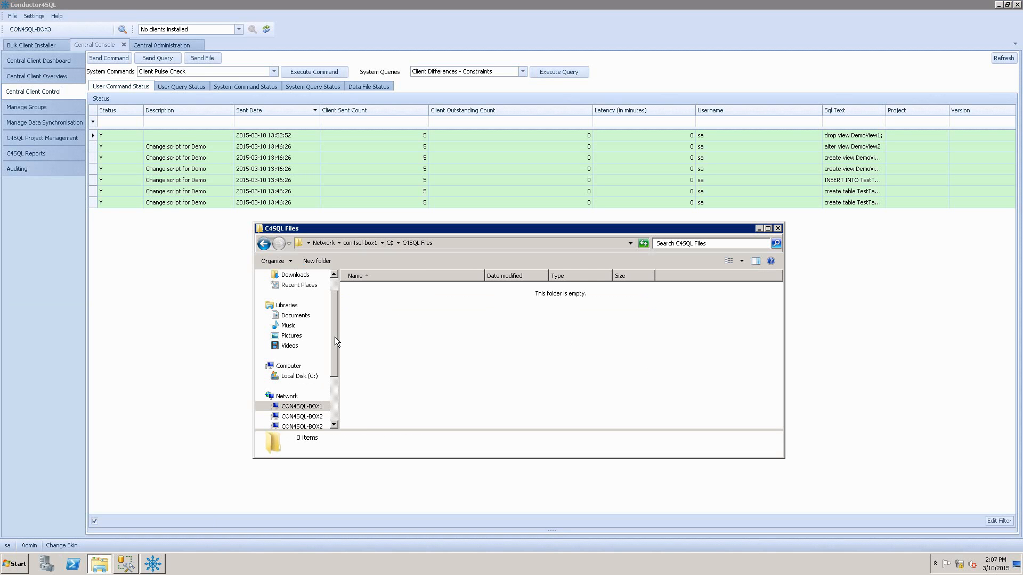
Switch to Conductor4SQL and start a file send to some clients: CON4SQL-BOX1, CON4SQL-BOX2\SQLEXPRESS2008 and CON4SQL-BOX4\SQLEXPRESS2005.
{"action": "left_click", "coordinate": [203, 308]}
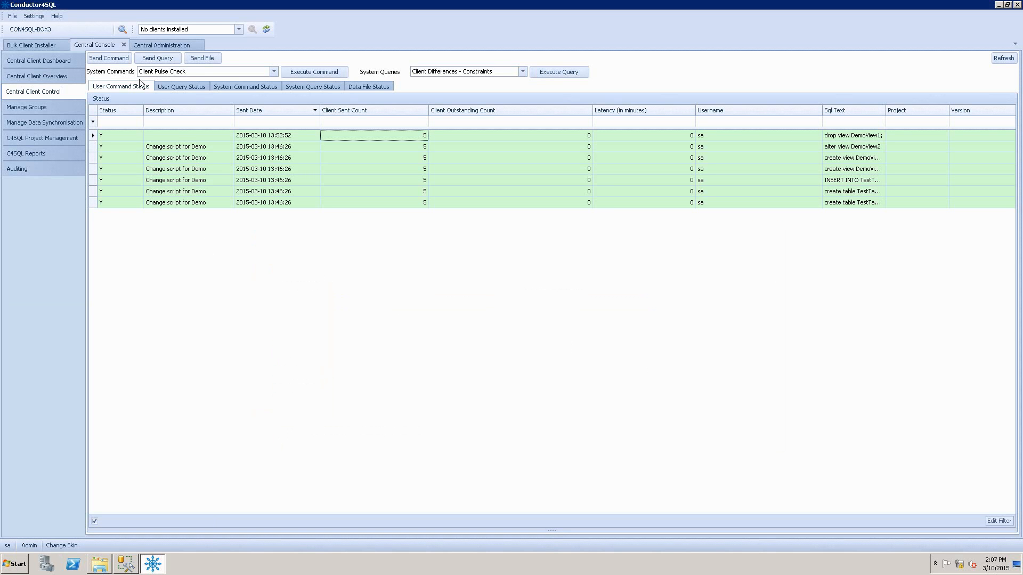
{"action": "left_click", "coordinate": [206, 58]}
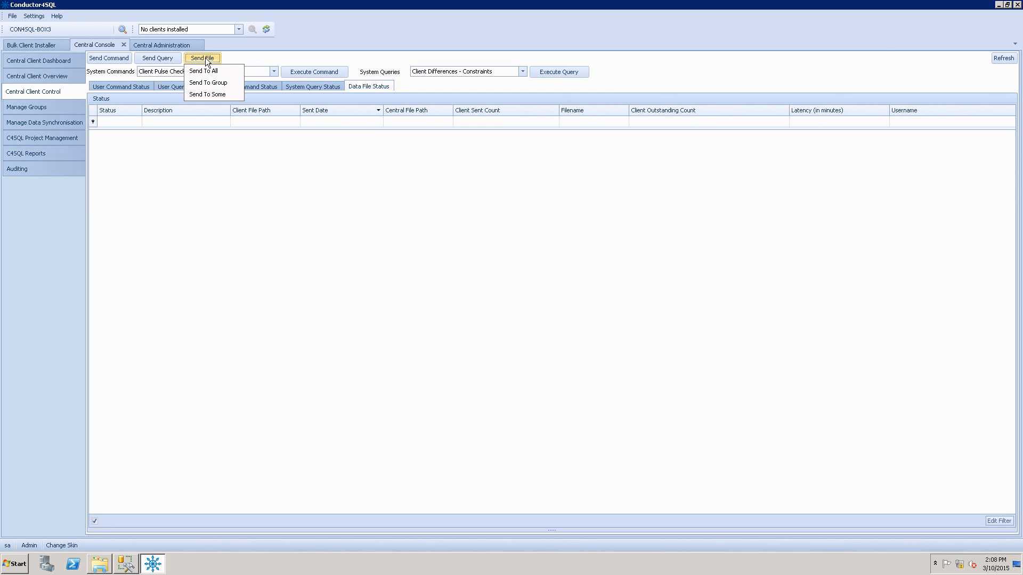
{"action": "left_click", "coordinate": [229, 94]}
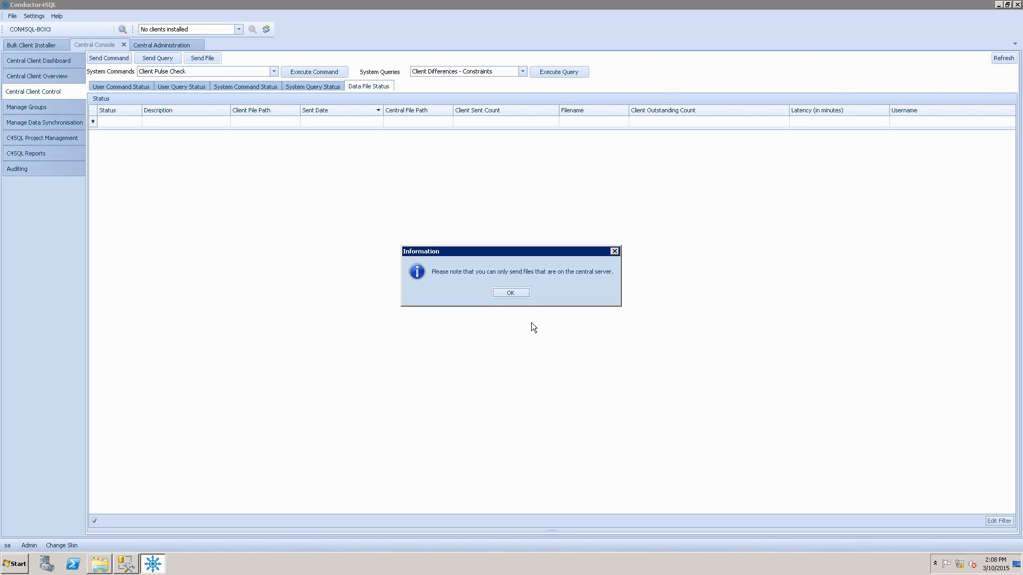
{"action": "left_click", "coordinate": [509, 292]}
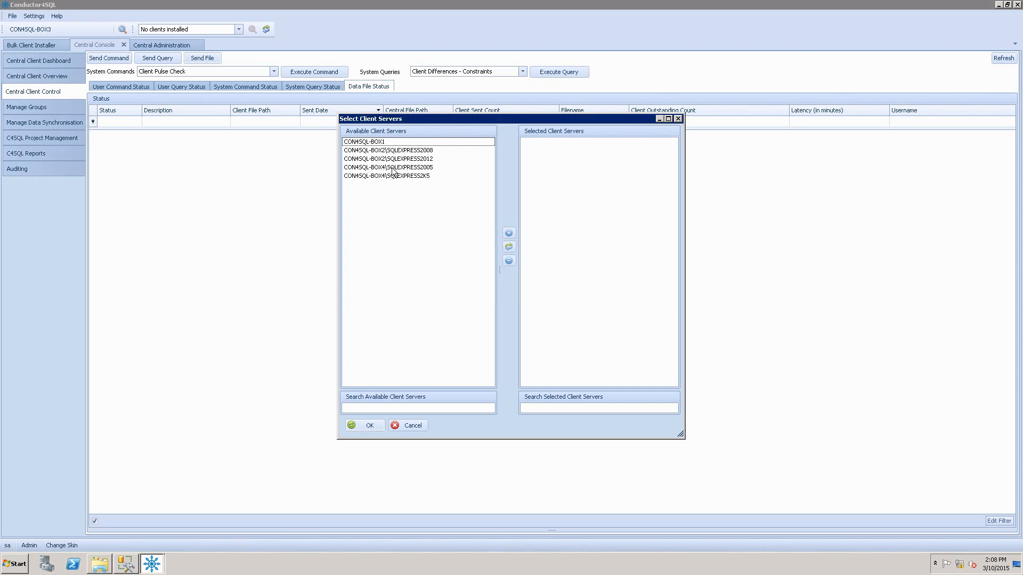
{"action": "double_click", "coordinate": [378, 143]}
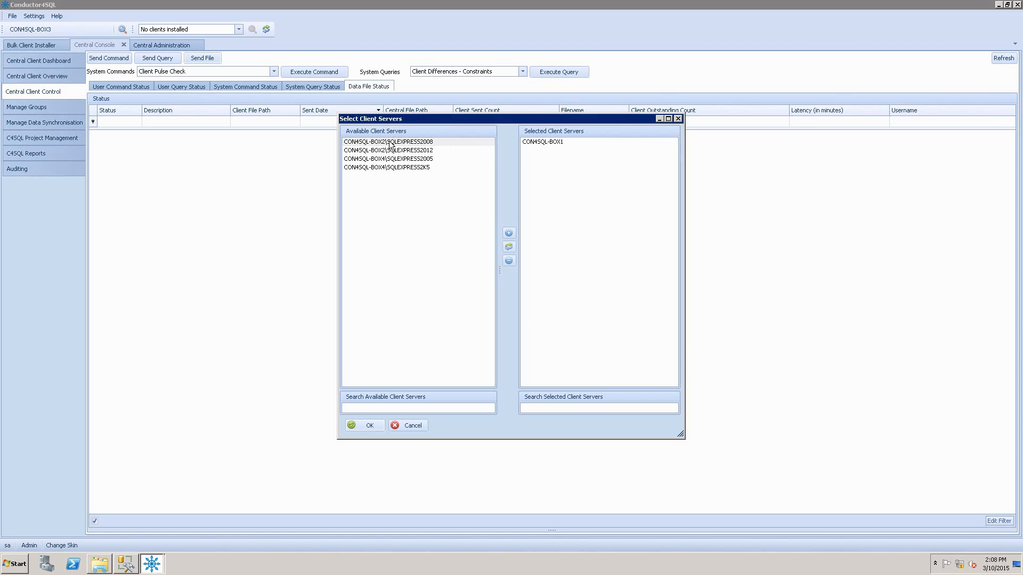
{"action": "double_click", "coordinate": [391, 142]}
{"action": "double_click", "coordinate": [391, 150]}
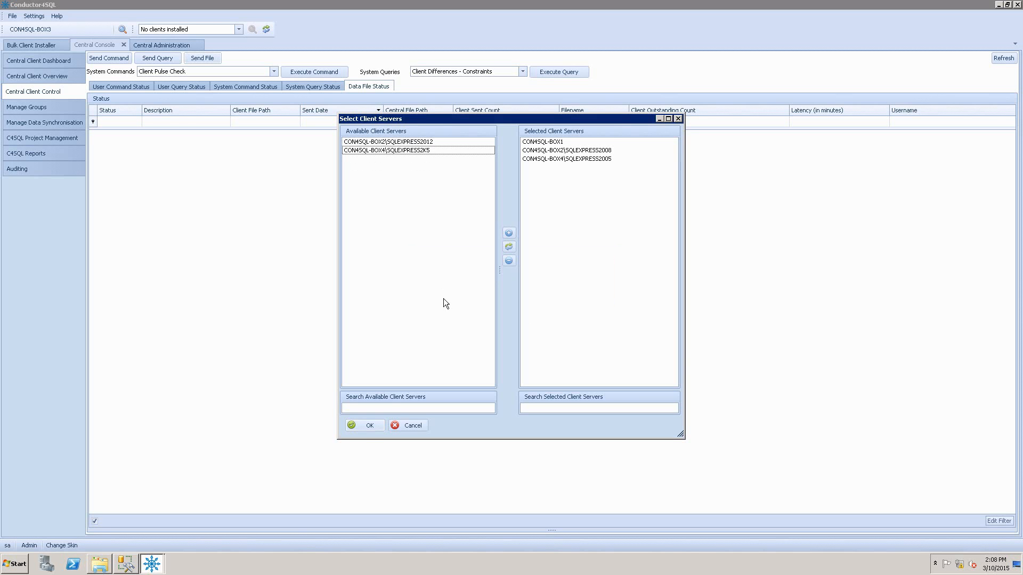
{"action": "left_click", "coordinate": [368, 426]}
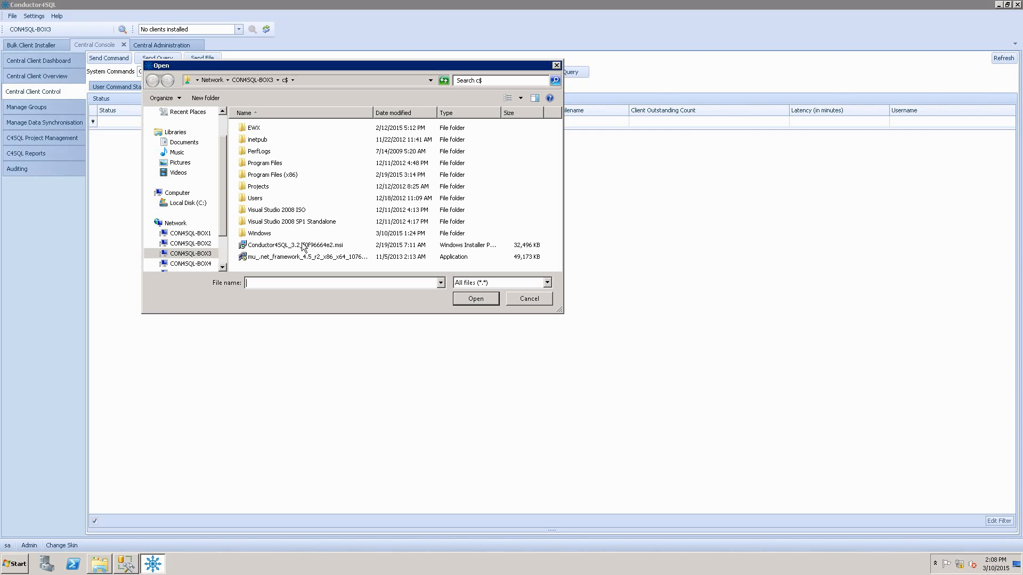
Choose Common.Logging.dll, Conductor4SQL.Business.dll and Conductor4SQL.Clr.Central.dll from the EWX\C4Sql_3.000_r5688 folder as the files to send.
{"action": "double_click", "coordinate": [253, 128]}
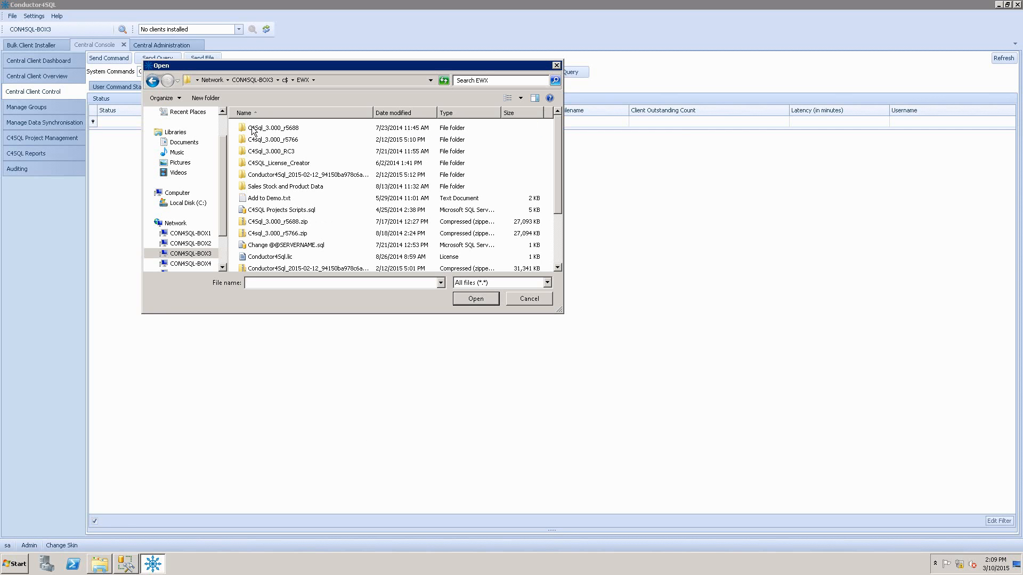
{"action": "double_click", "coordinate": [253, 128]}
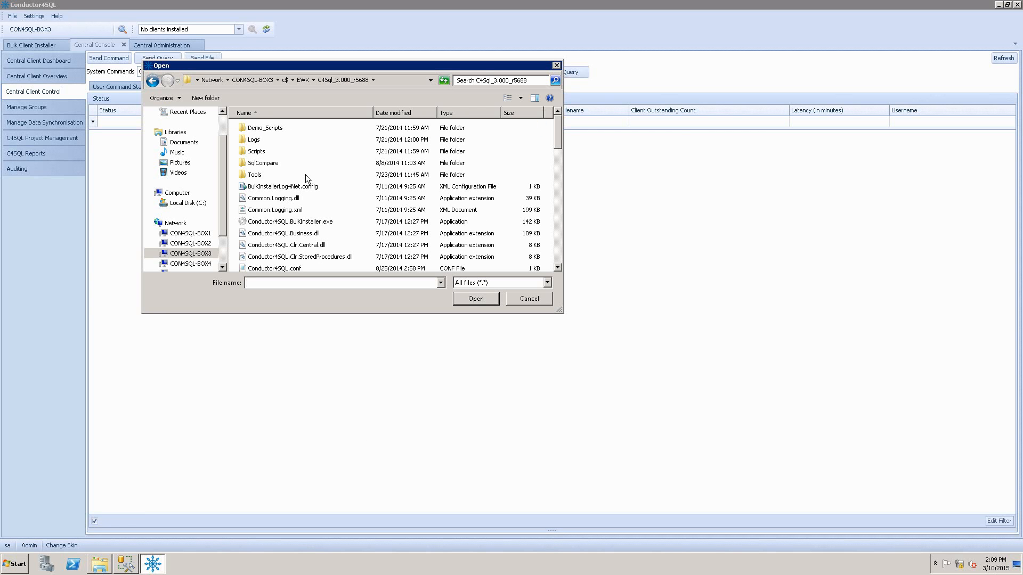
{"action": "left_click", "coordinate": [296, 199]}
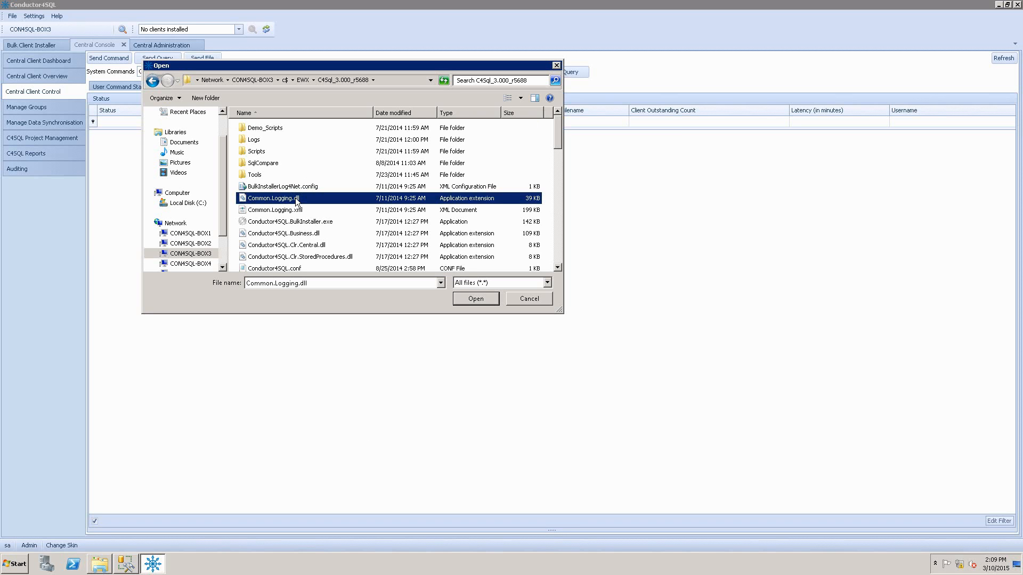
{"action": "left_click", "coordinate": [316, 234], "text": "ctrl"}
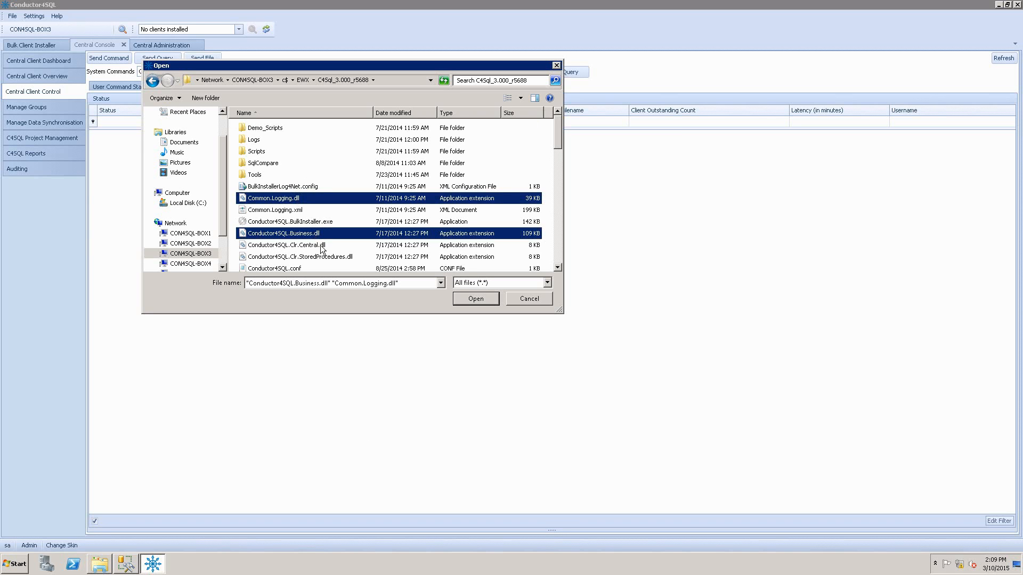
{"action": "left_click", "coordinate": [322, 246], "text": "ctrl"}
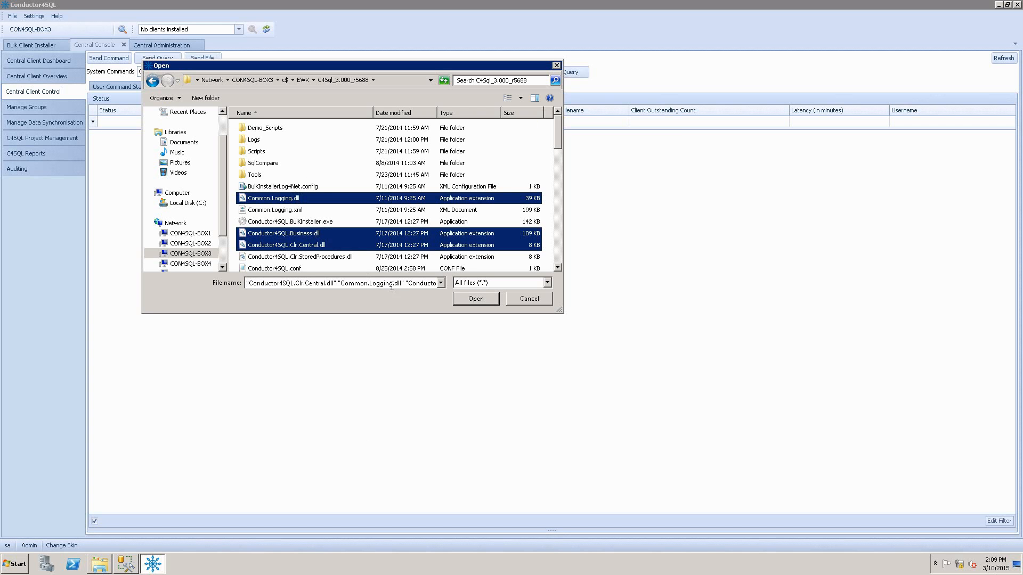
{"action": "left_click", "coordinate": [475, 299]}
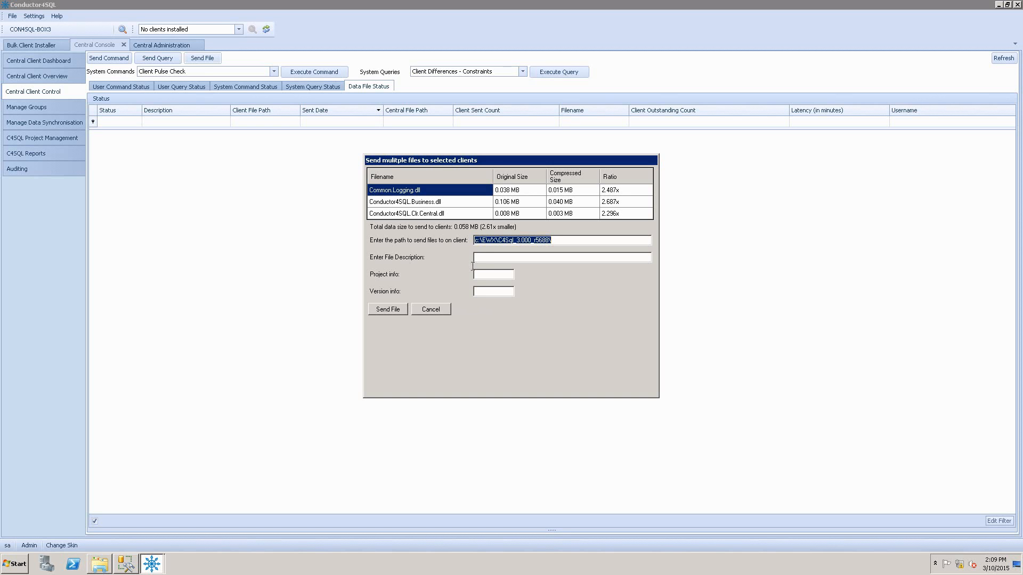
Send the files to the client path c:\C4SQL Files\ with the description "Demo file sending".
{"action": "left_click", "coordinate": [482, 240]}
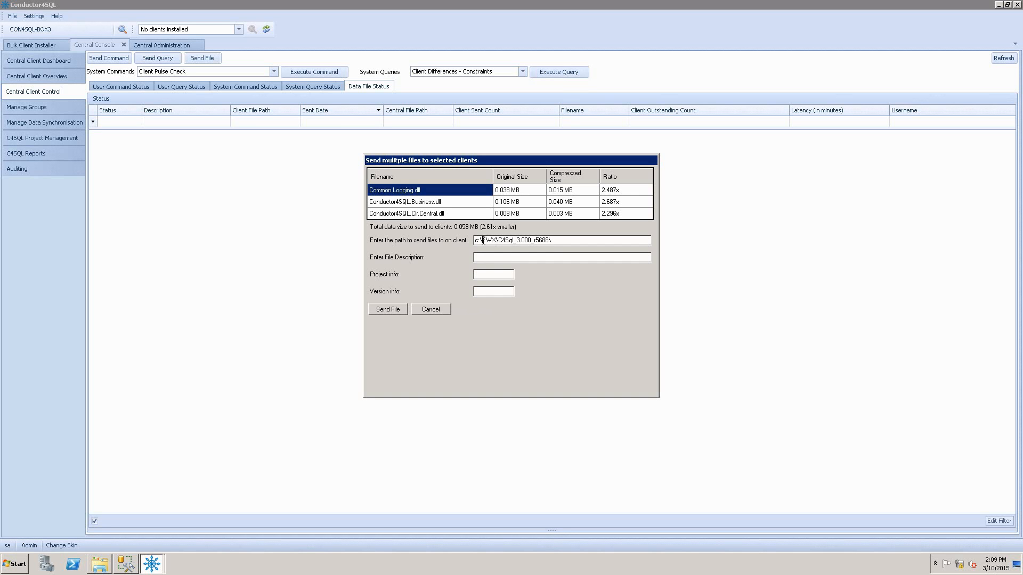
{"action": "left_click_drag", "start_coordinate": [483, 240], "coordinate": [601, 237]}
{"action": "type", "text": "C4SQL"}
{"action": "type", "text": " Files"}
{"action": "type", "text": "Dem"}
{"action": "type", "text": "o file sending"}
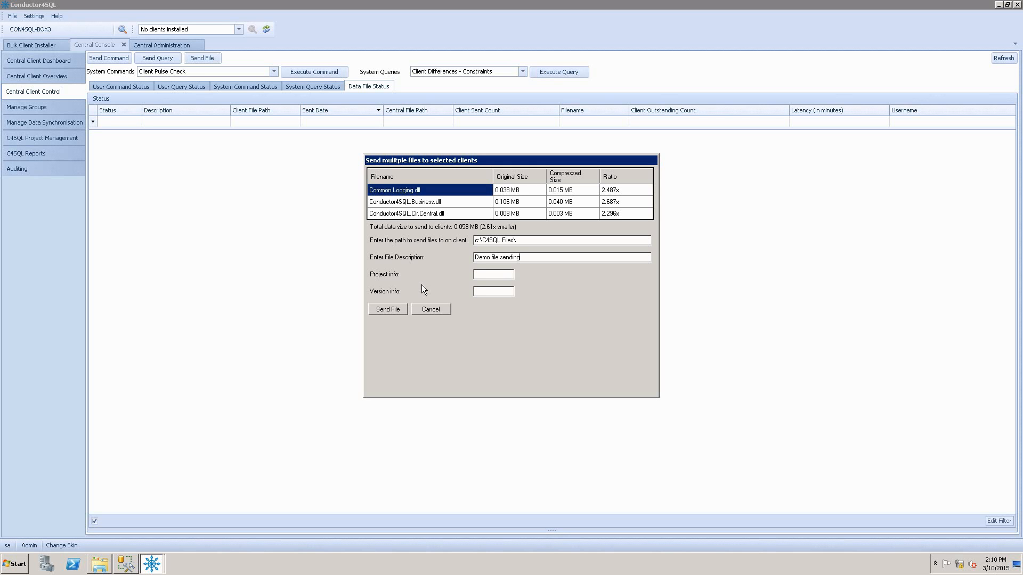
{"action": "left_click", "coordinate": [391, 309]}
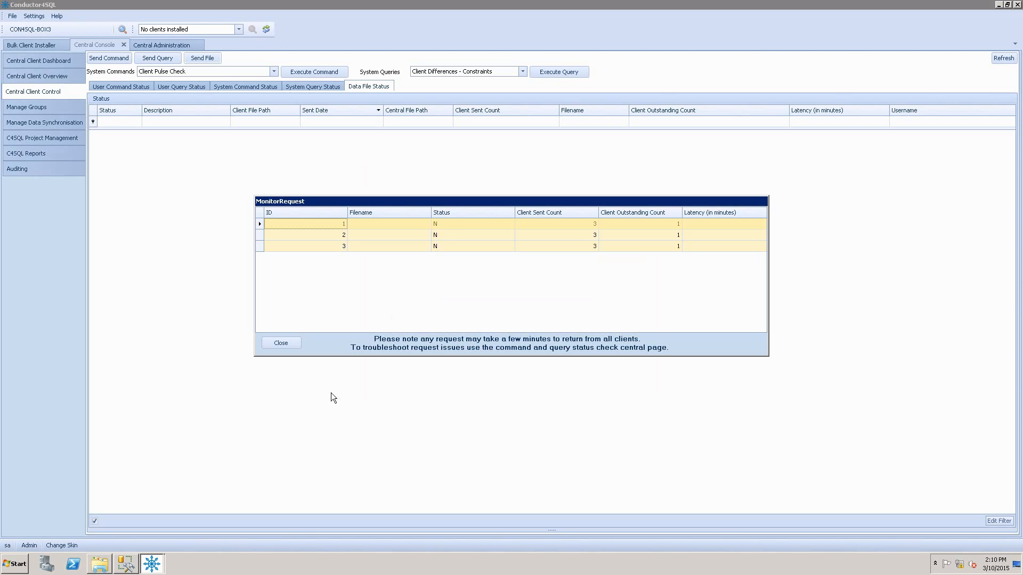
Close the request monitor and check the C4SQL Files folder on con4sql-box1 for the sent files.
{"action": "left_click", "coordinate": [100, 568]}
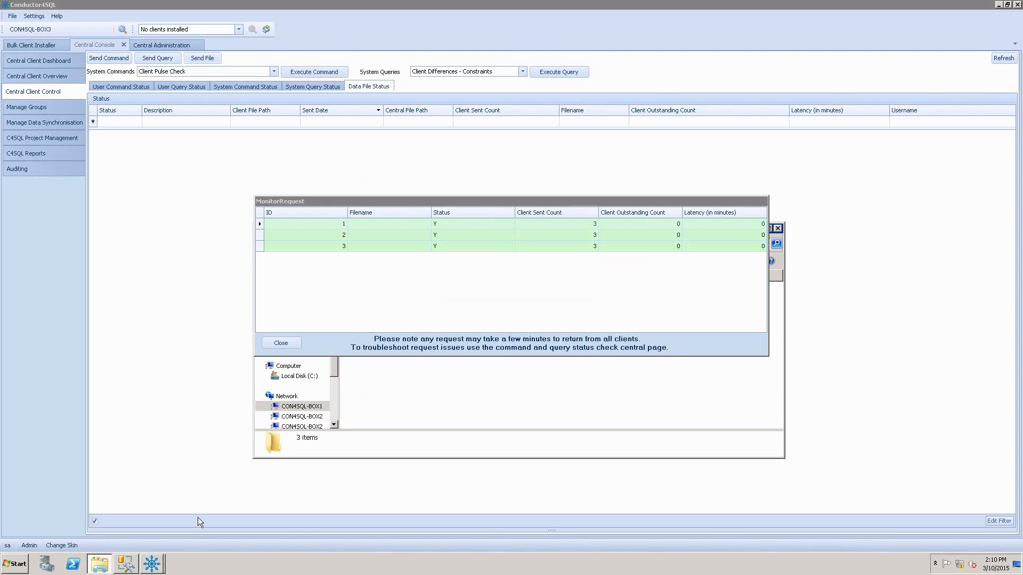
{"action": "left_click", "coordinate": [290, 344]}
{"action": "left_click", "coordinate": [100, 565]}
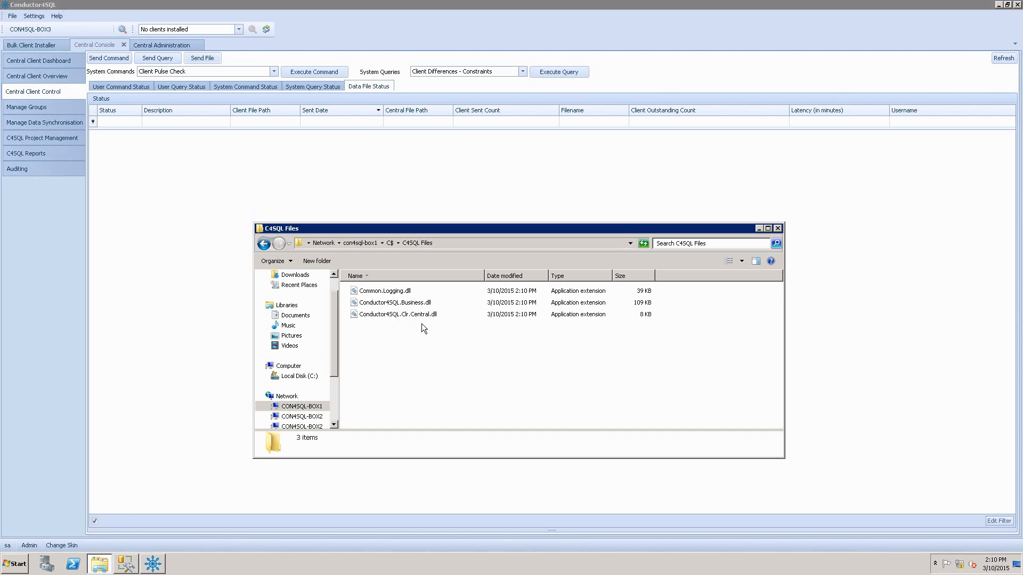
{"action": "left_click", "coordinate": [409, 316]}
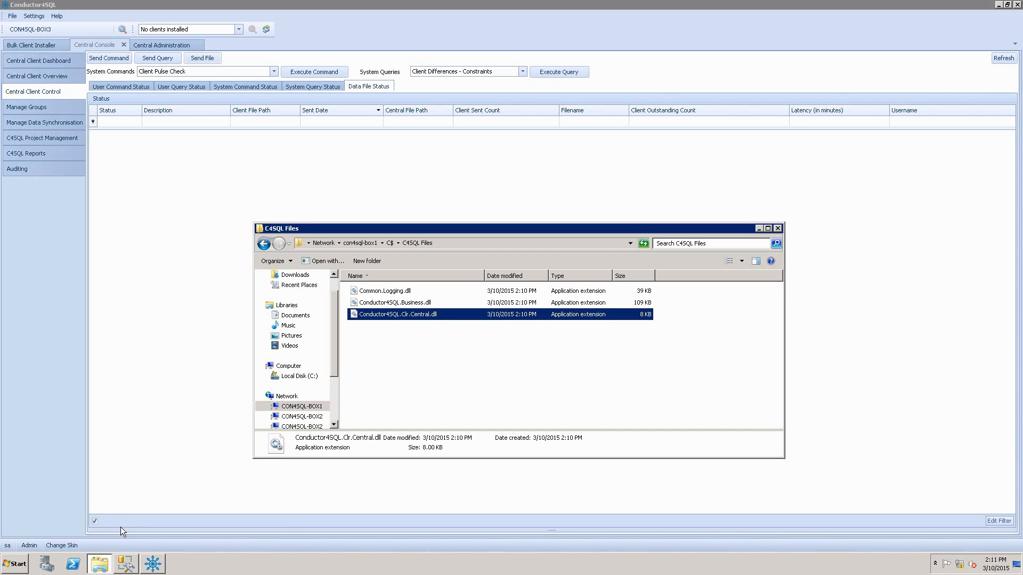
Switch to SQL Server Management Studio, open 4-Demo_File_Sending.sql and select the xp_cmdshell line that deletes the .dll files.
{"action": "mouse_move", "coordinate": [127, 569]}
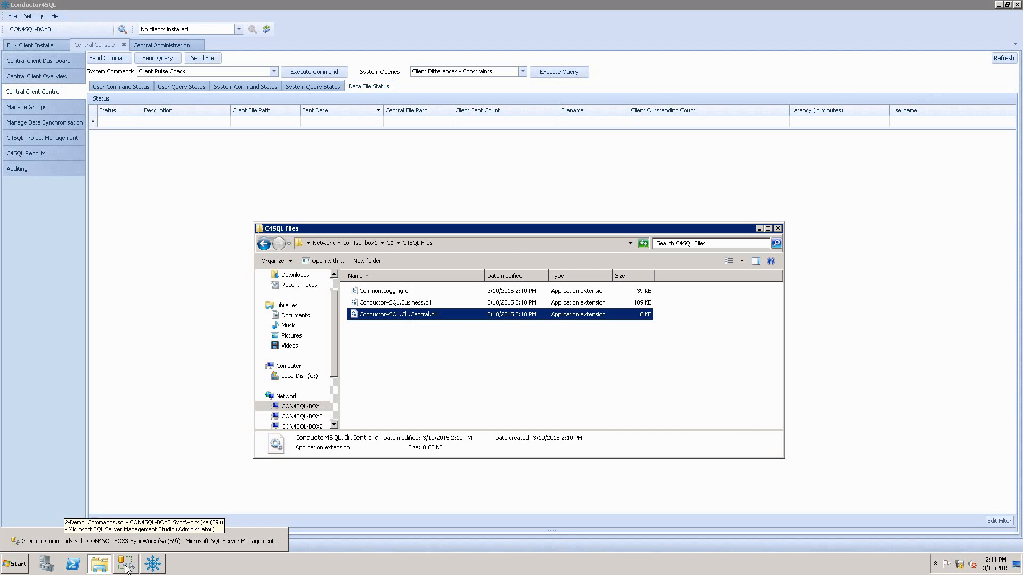
{"action": "left_click", "coordinate": [131, 541]}
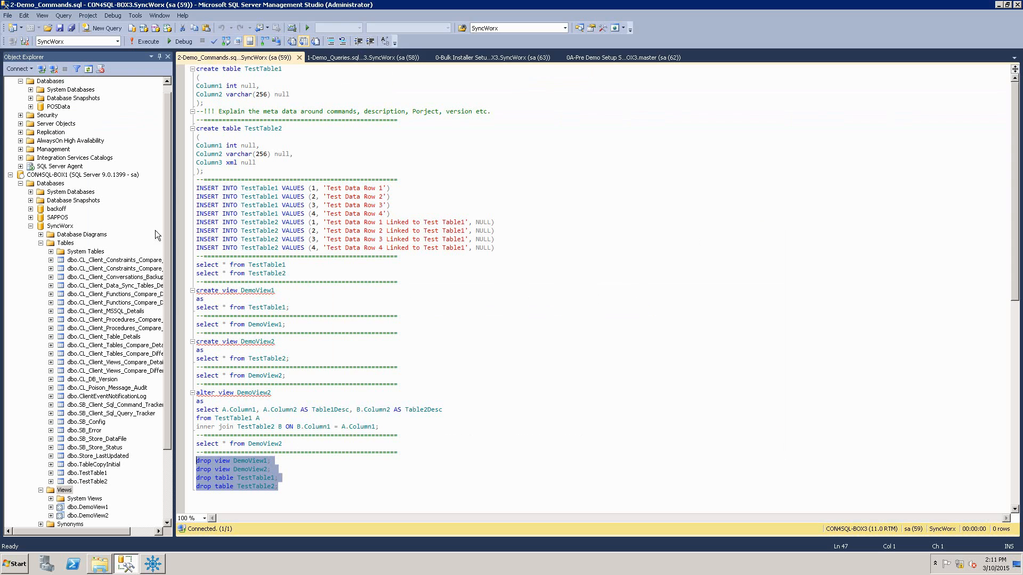
{"action": "left_click", "coordinate": [48, 28]}
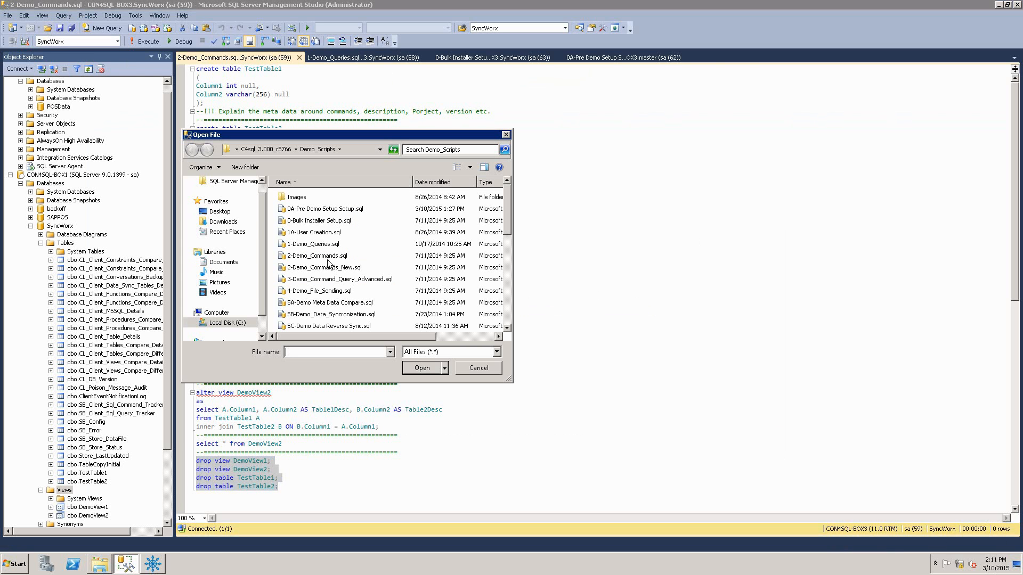
{"action": "double_click", "coordinate": [336, 292]}
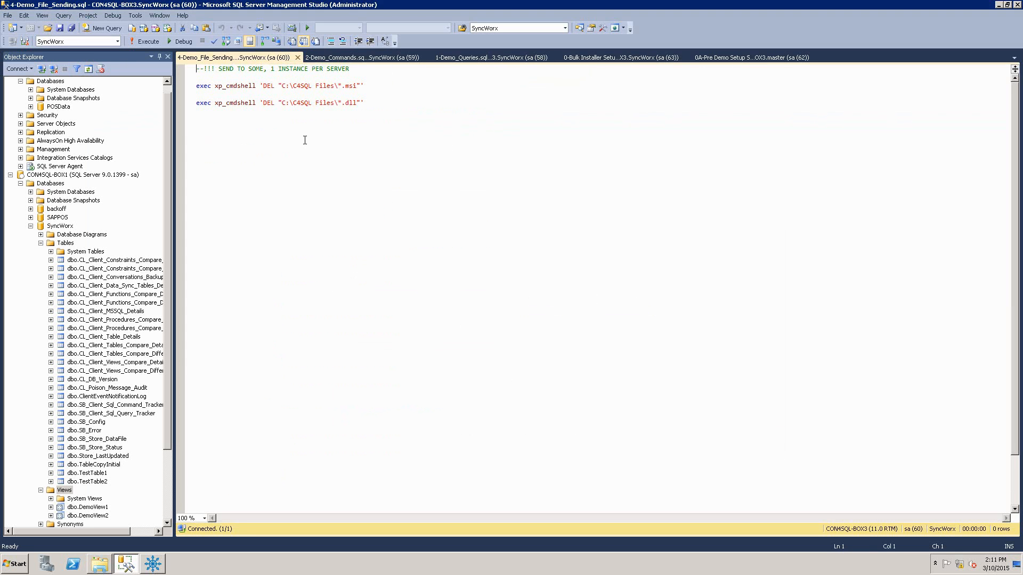
{"action": "left_click_drag", "start_coordinate": [364, 103], "coordinate": [196, 103]}
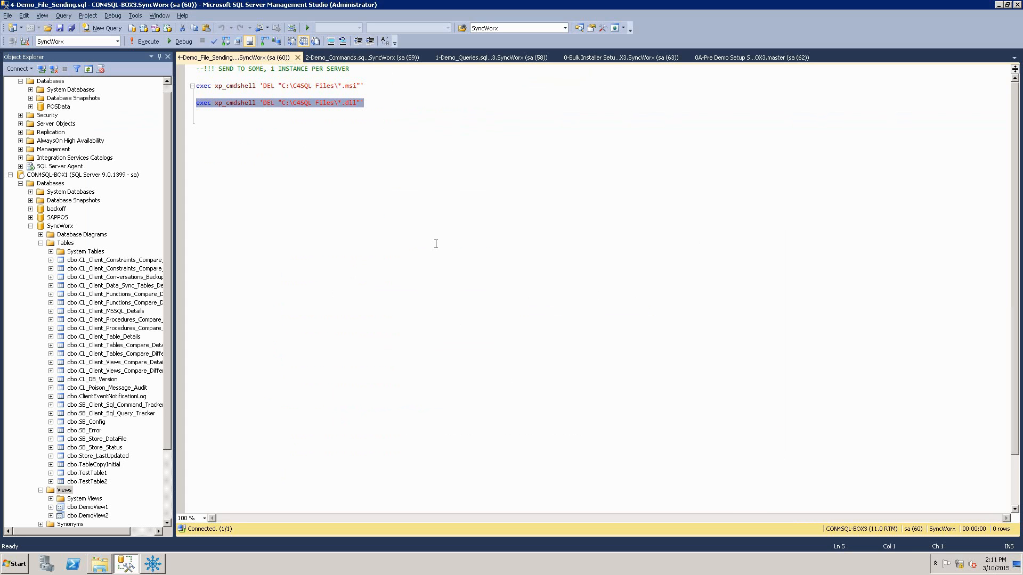
Return to Conductor4SQL and start a command to some clients, selecting CON4SQL-BOX1, CON4SQL-BOX2\SQLEXPRESS2008 and CON4SQL-BOX4\SQLEXPRESS2005.
{"action": "key", "text": "alt+Tab"}
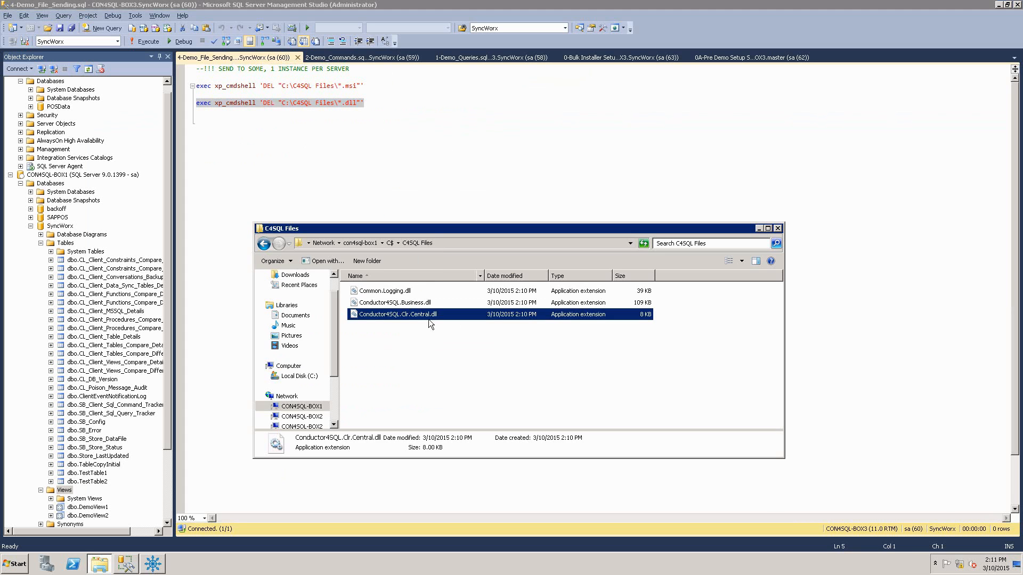
{"action": "key", "text": "alt+Tab"}
{"action": "key", "text": "Tab"}
{"action": "key", "text": "Tab"}
{"action": "key", "text": "Tab"}
{"action": "key", "text": "Tab"}
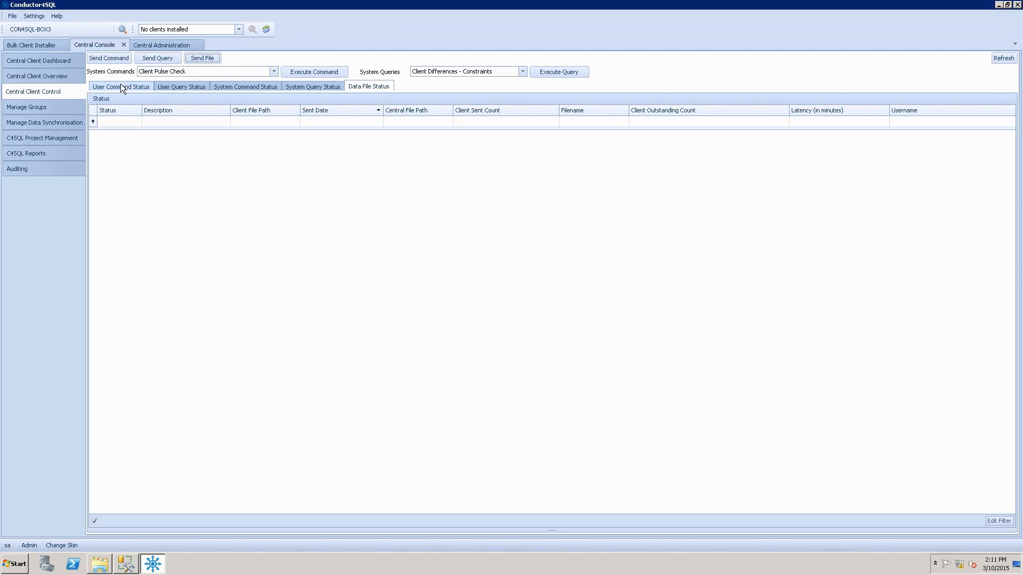
{"action": "left_click", "coordinate": [113, 57]}
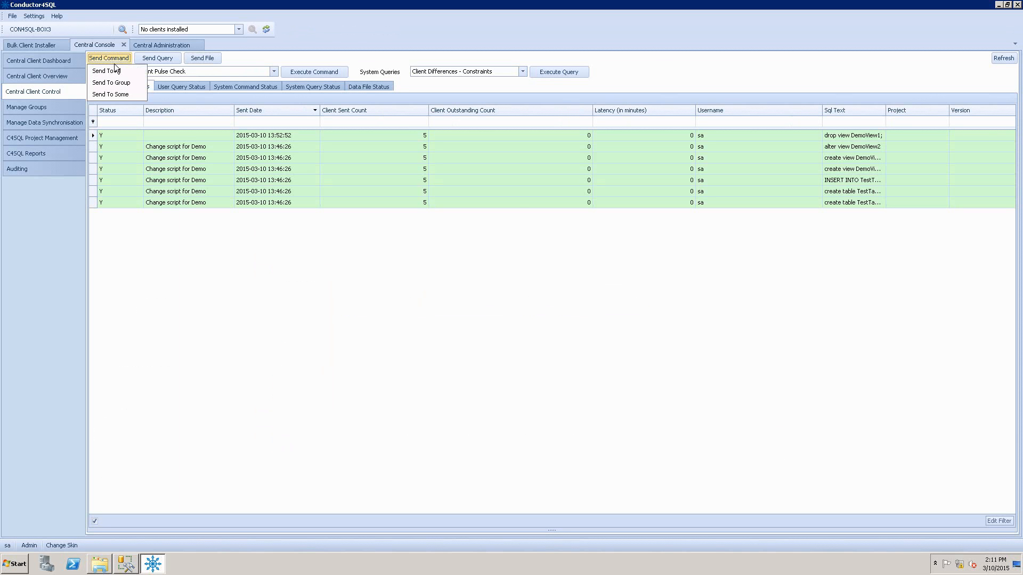
{"action": "left_click", "coordinate": [124, 93]}
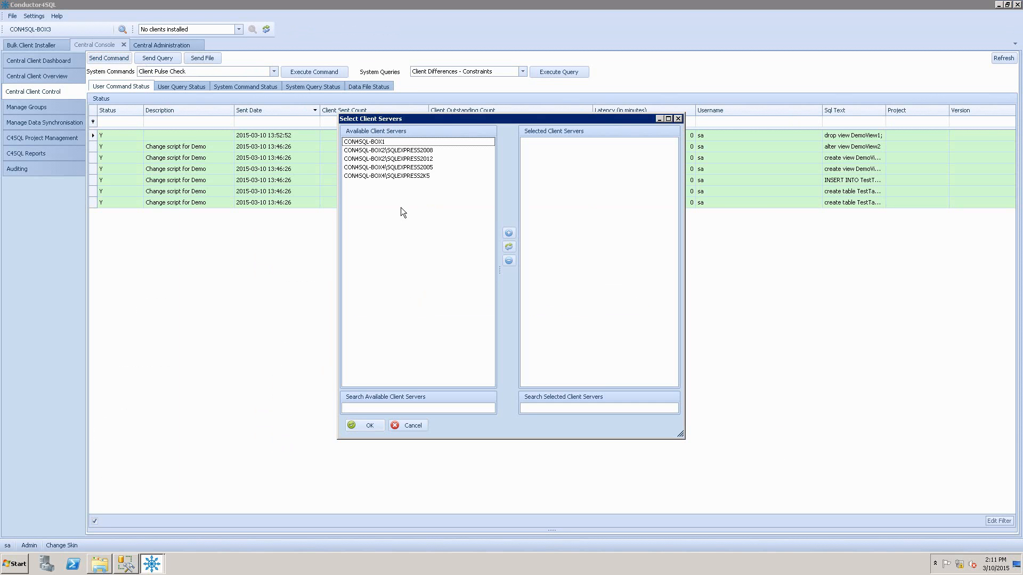
{"action": "double_click", "coordinate": [381, 142]}
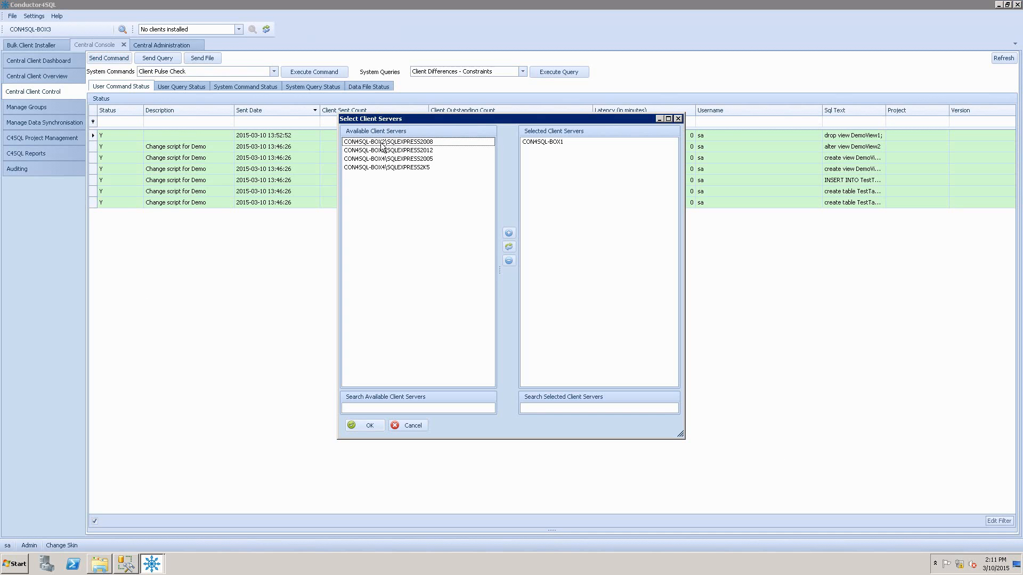
{"action": "double_click", "coordinate": [381, 142]}
{"action": "double_click", "coordinate": [385, 150]}
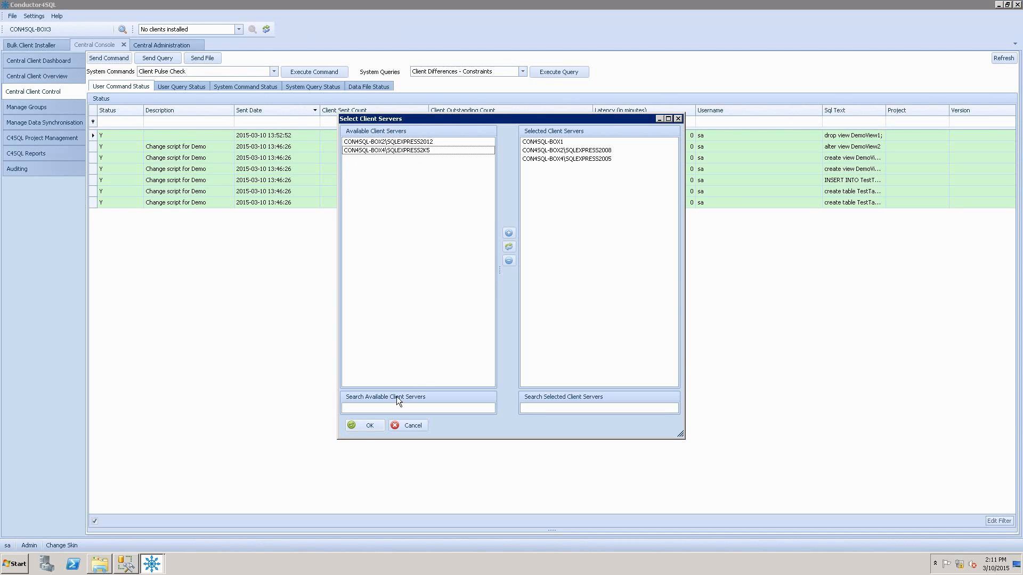
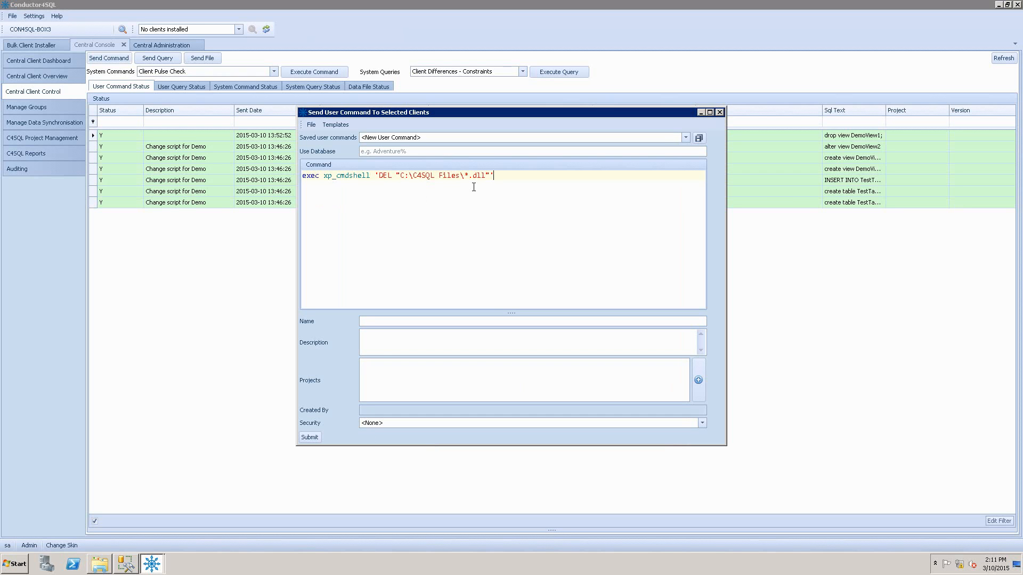
Load the saved user command Enable xp_cmdshell, submit it to the selected clients and close the request monitor.
{"action": "left_click", "coordinate": [335, 126]}
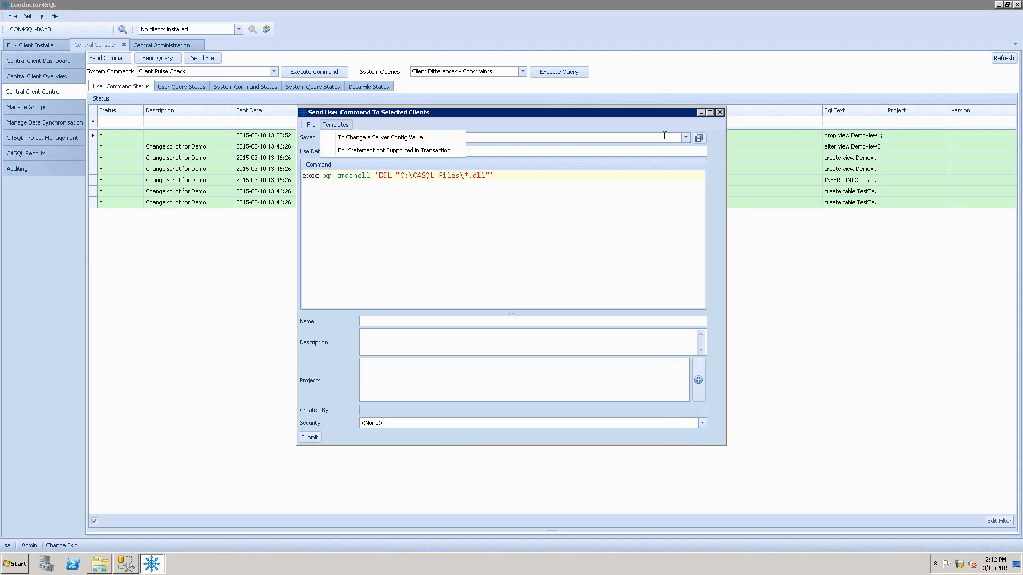
{"action": "left_click", "coordinate": [686, 137]}
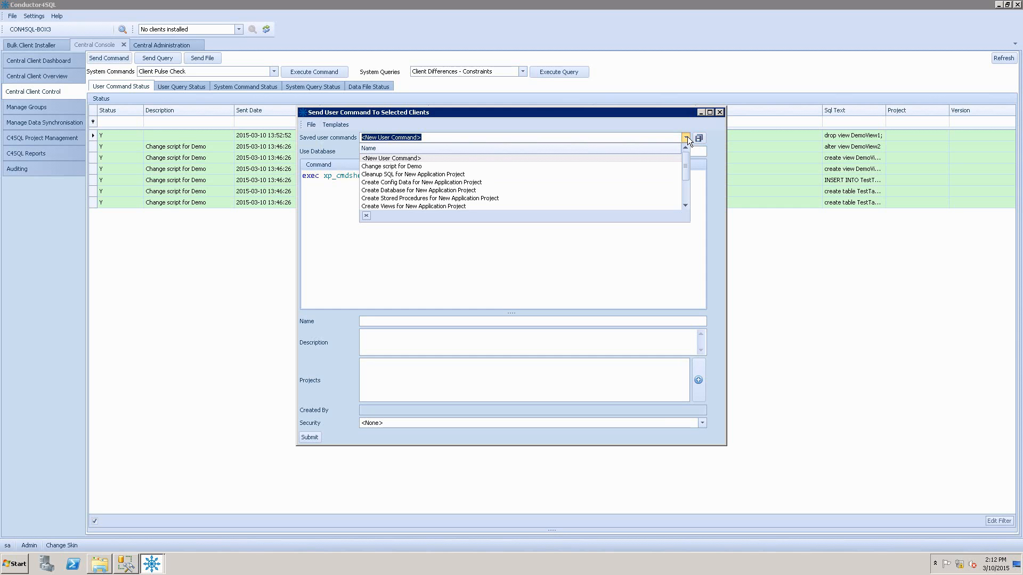
{"action": "left_click_drag", "start_coordinate": [683, 166], "coordinate": [686, 197]}
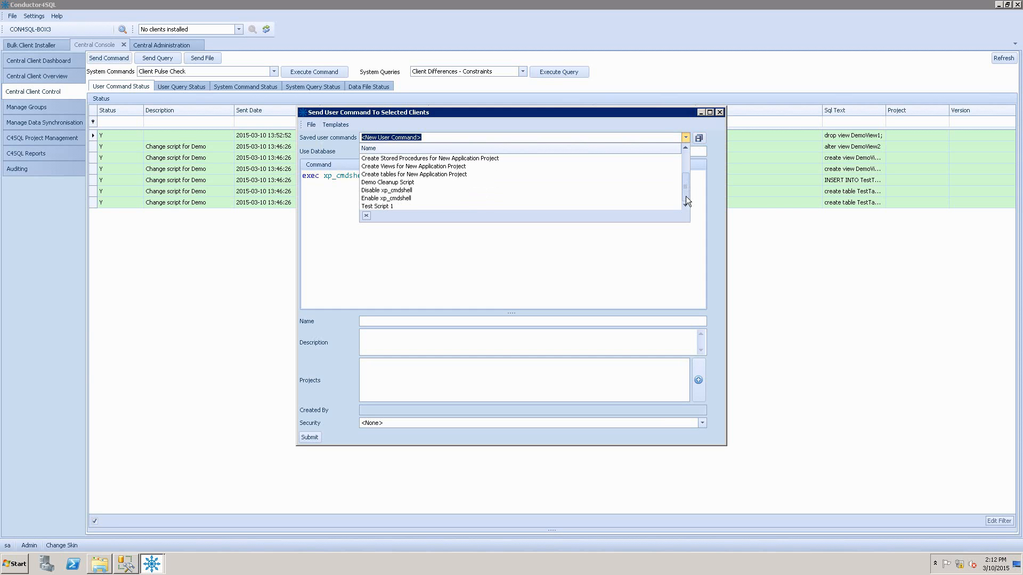
{"action": "left_click", "coordinate": [404, 200]}
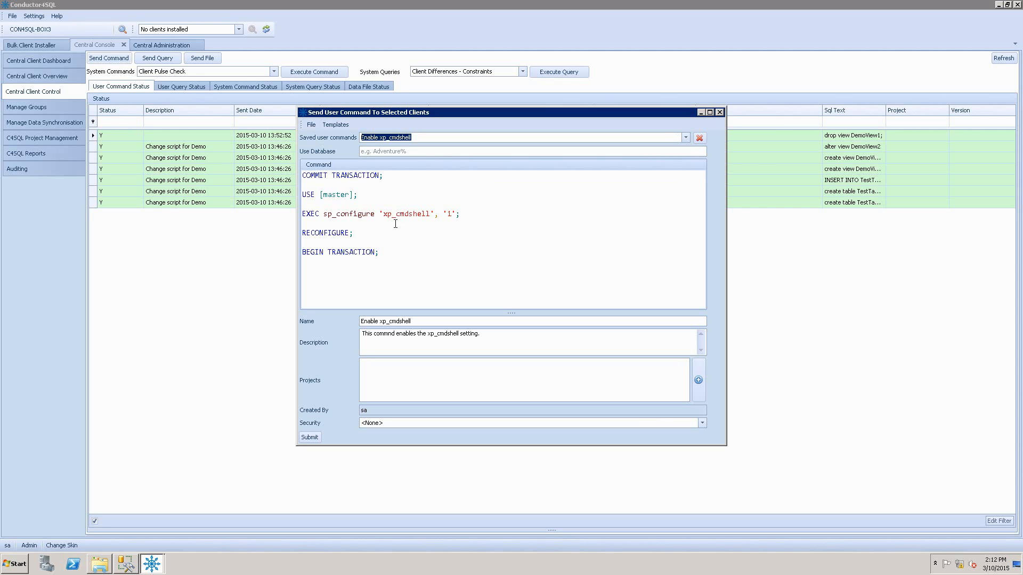
{"action": "left_click", "coordinate": [310, 438]}
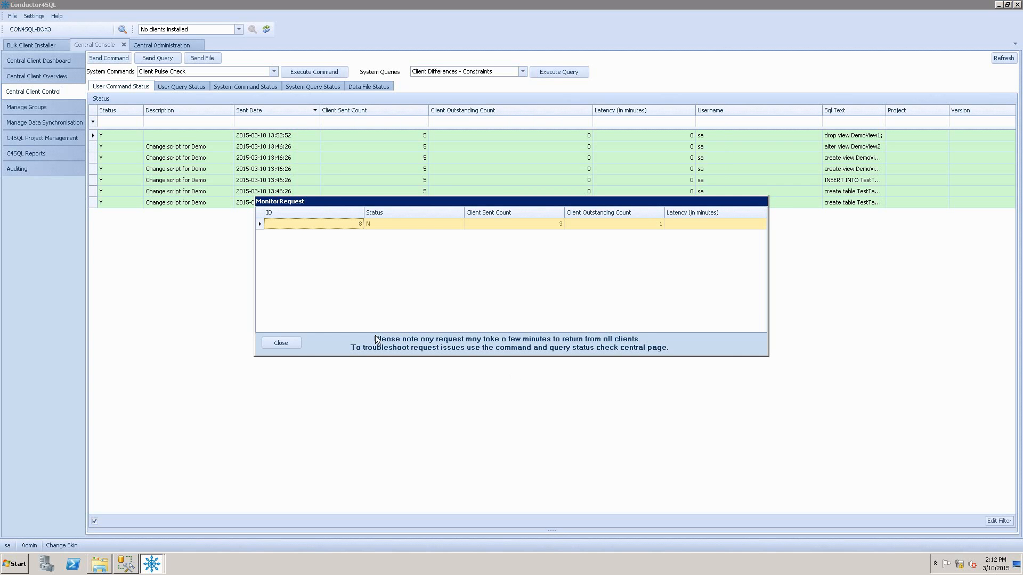
{"action": "left_click", "coordinate": [285, 343]}
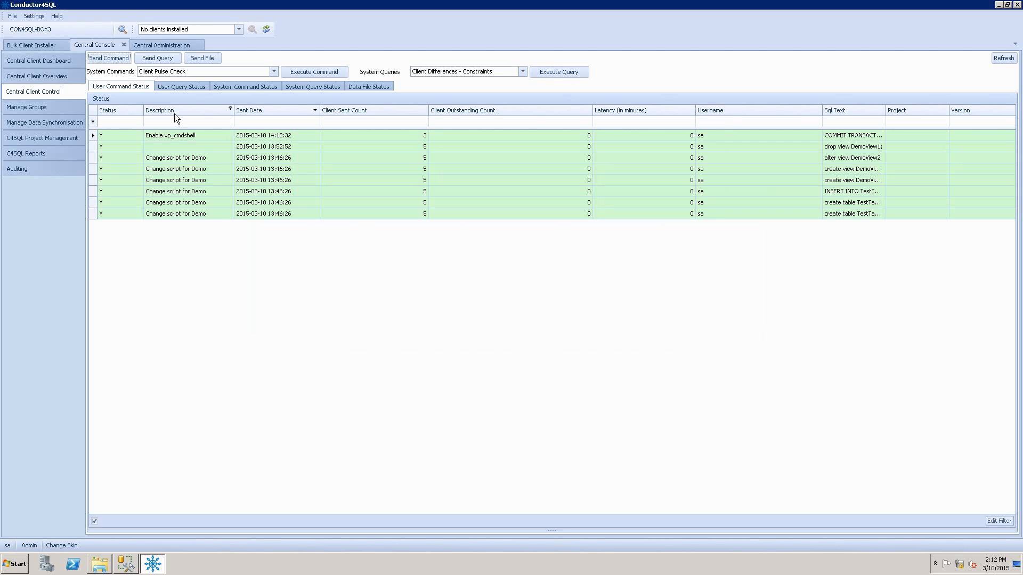
Start another command to some clients, selecting CON4SQL-BOX1, CON4SQL-BOX2\SQLEXPRESS2008 and CON4SQL-BOX4\SQLEXPRESS2005 as its target servers.
{"action": "left_click", "coordinate": [123, 59]}
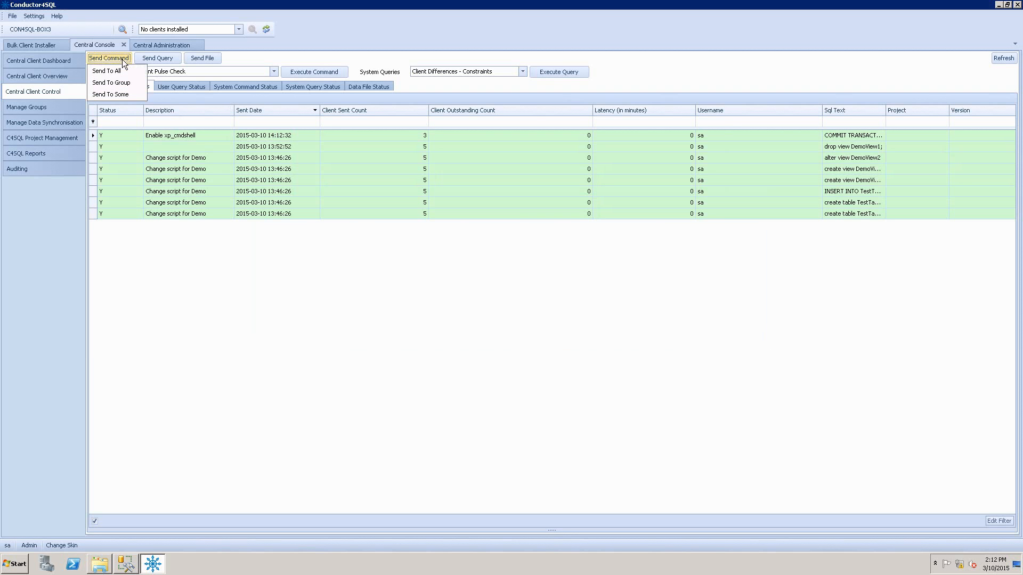
{"action": "left_click", "coordinate": [131, 95]}
{"action": "double_click", "coordinate": [367, 144]}
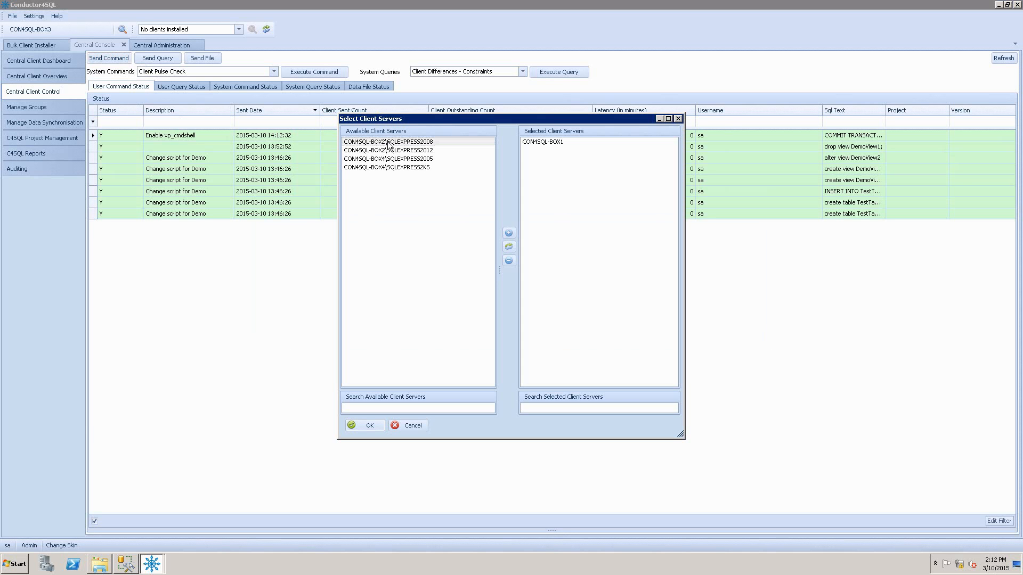
{"action": "double_click", "coordinate": [388, 143]}
{"action": "double_click", "coordinate": [389, 151]}
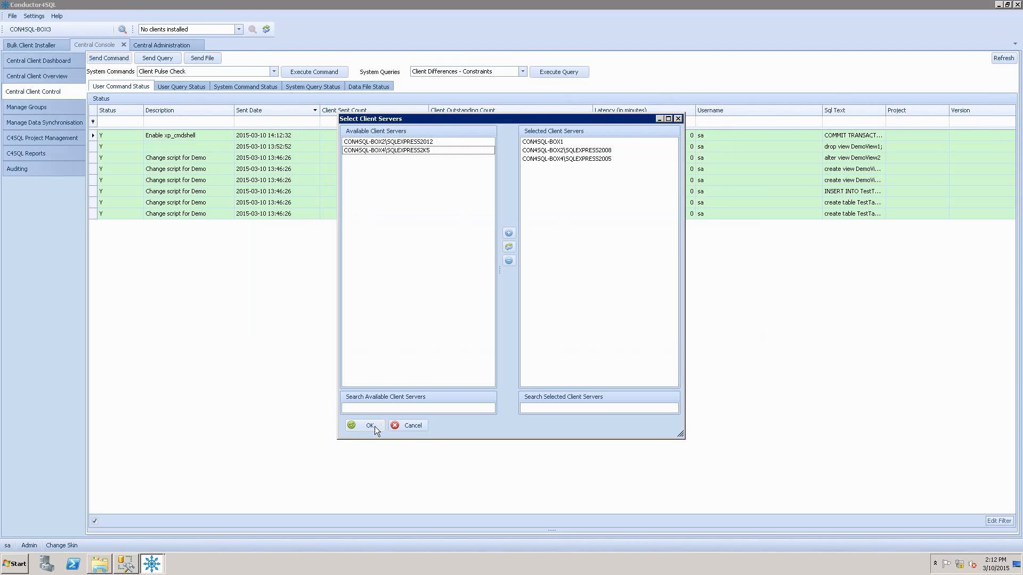
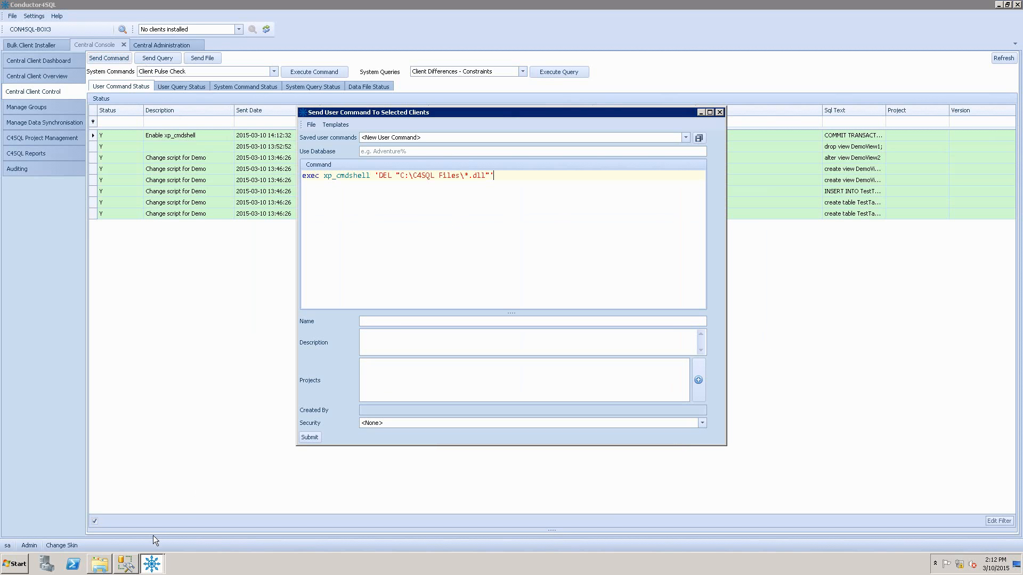
Switch to File Explorer to check the DLL files in con4sql-box1's C4SQL Files folder, and return to Conductor4SQL's Send User Command To Selected Clients window.
{"action": "left_click", "coordinate": [127, 563]}
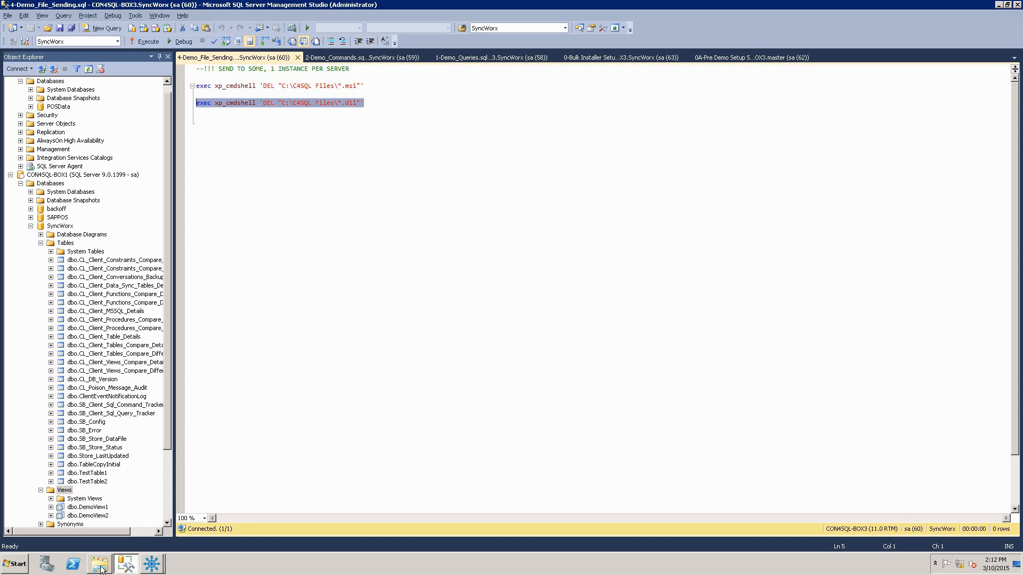
{"action": "left_click", "coordinate": [101, 566]}
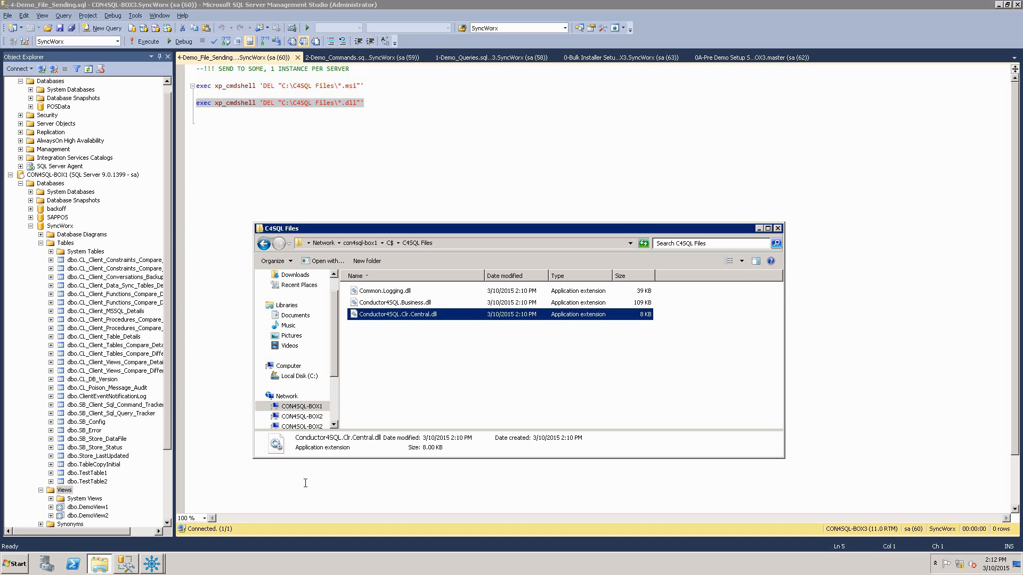
{"action": "left_click", "coordinate": [153, 563]}
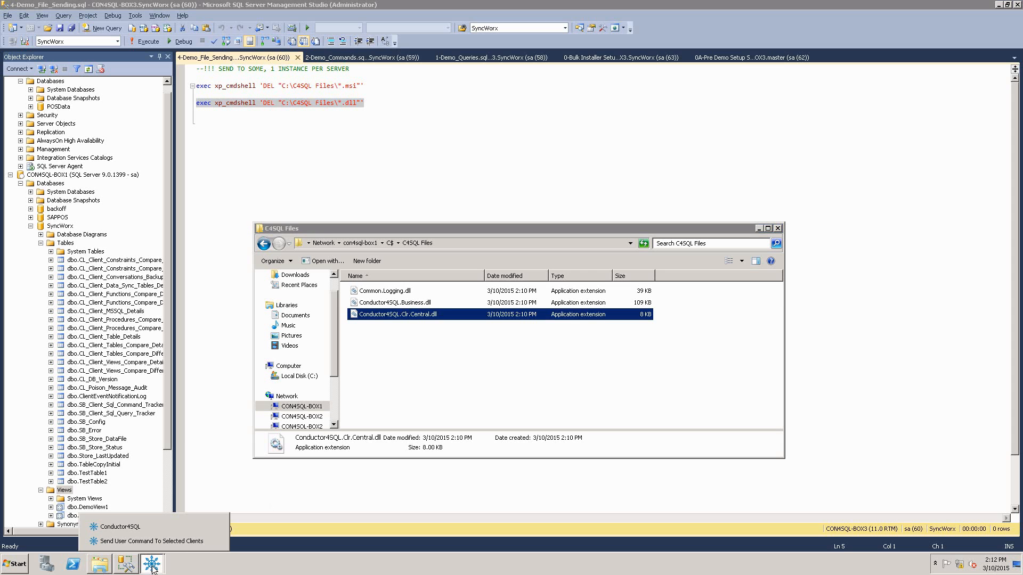
{"action": "left_click", "coordinate": [188, 541]}
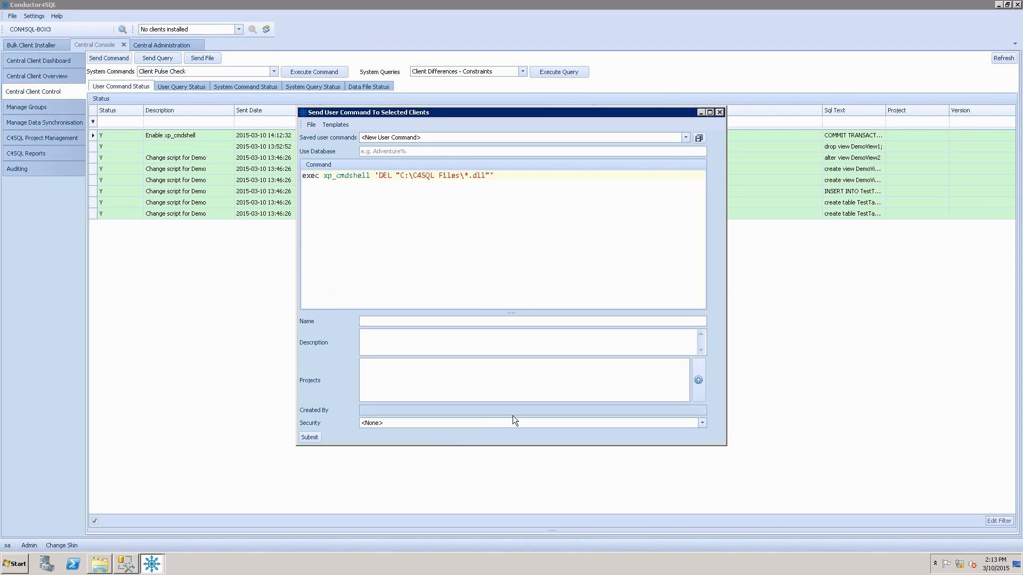
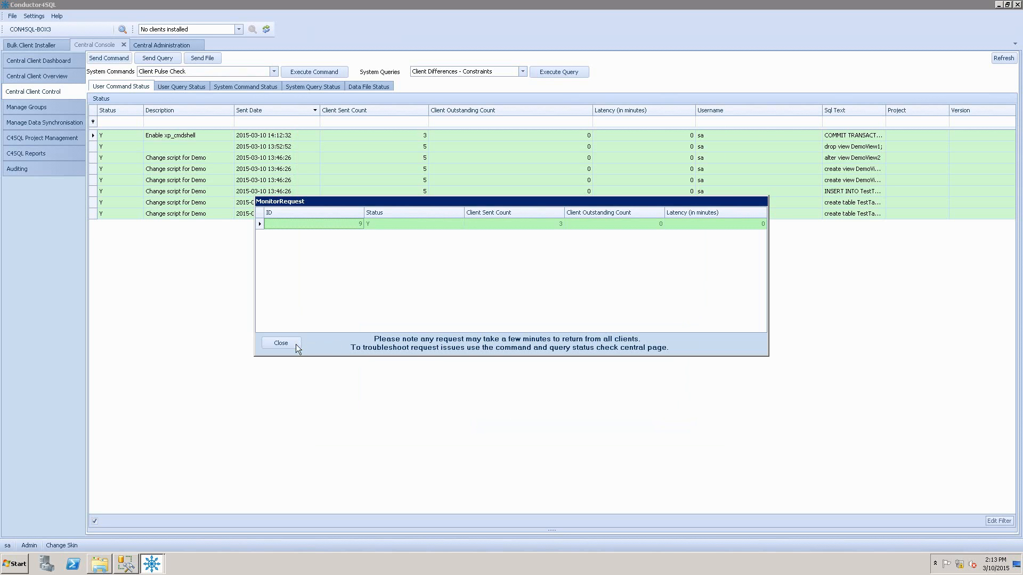
Close the request monitor, check con4sql-box1's C4SQL Files folder in File Explorer for remaining DLL files, and return to Conductor4SQL.
{"action": "left_click", "coordinate": [293, 343]}
{"action": "left_click", "coordinate": [99, 565]}
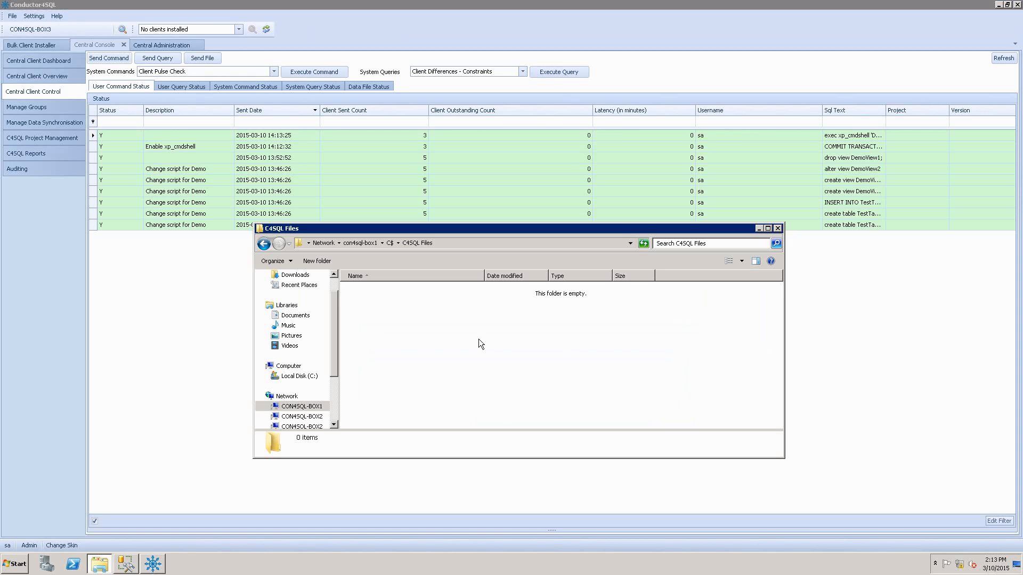
{"action": "left_click", "coordinate": [193, 297]}
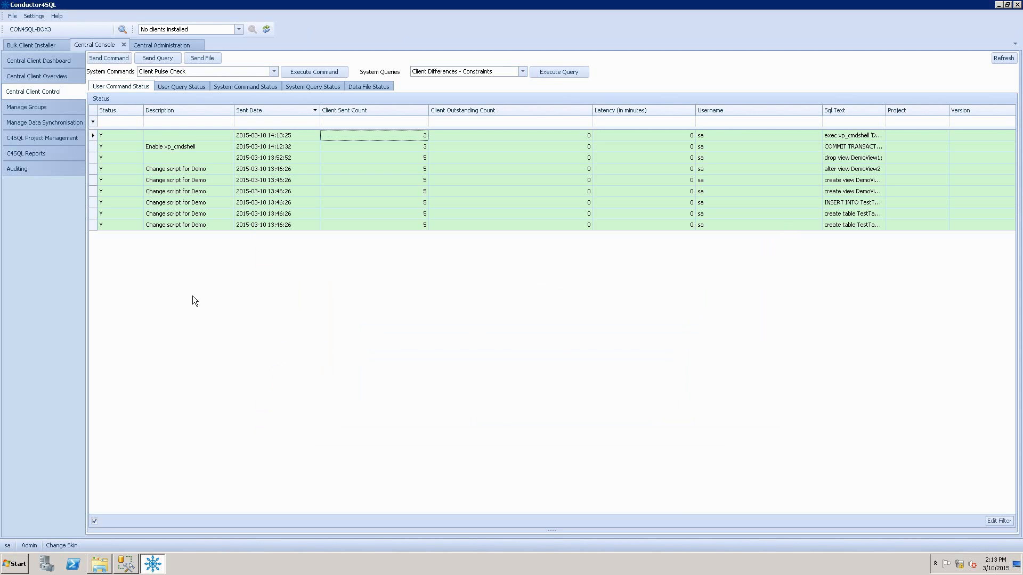